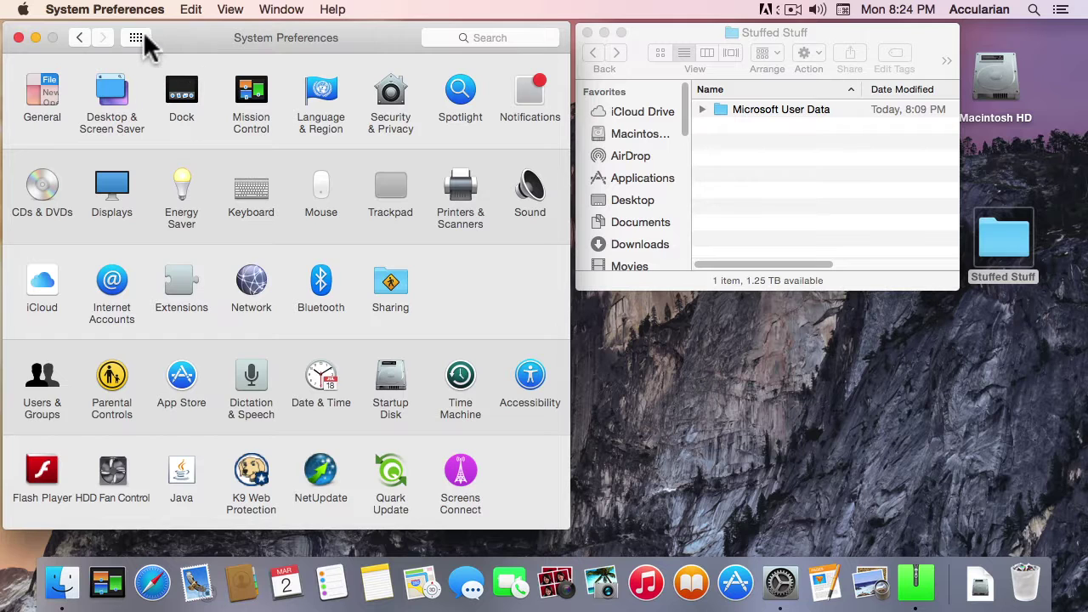
In the Dock preferences, make the Dock slightly smaller and switch magnification on and back off.
click(193, 95)
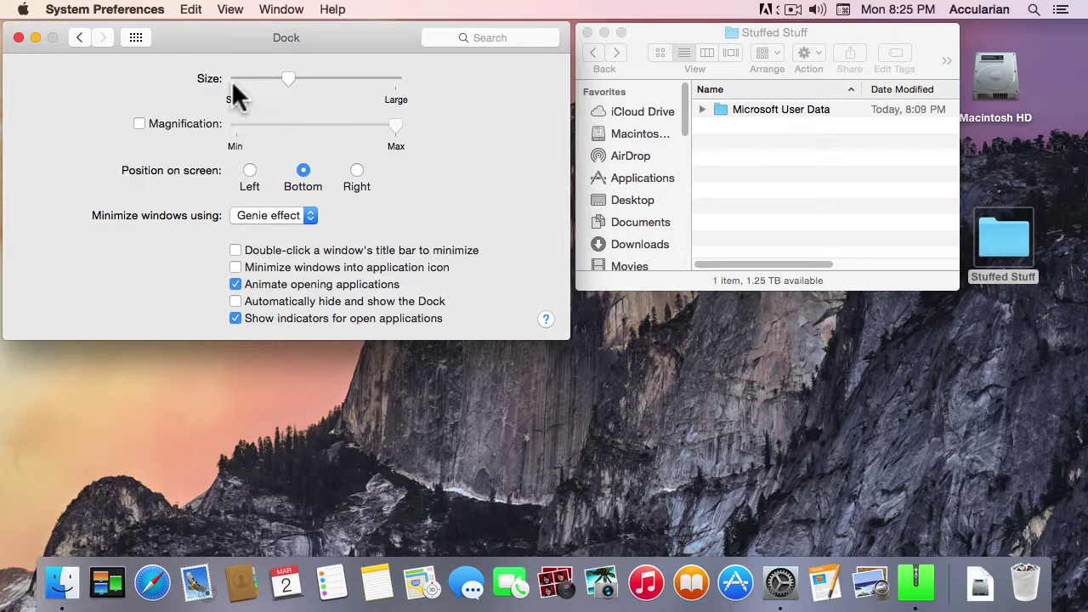
mouse_move(289, 73)
mouse_down()
mouse_move(277, 74)
mouse_move(301, 74)
mouse_move(252, 74)
mouse_move(286, 75)
mouse_up()
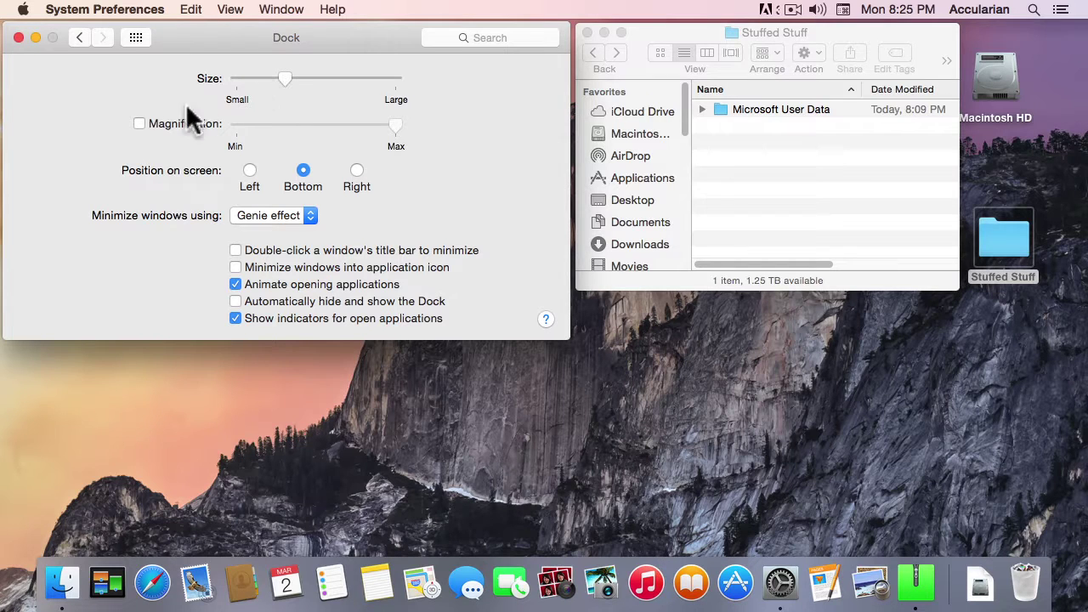
click(140, 127)
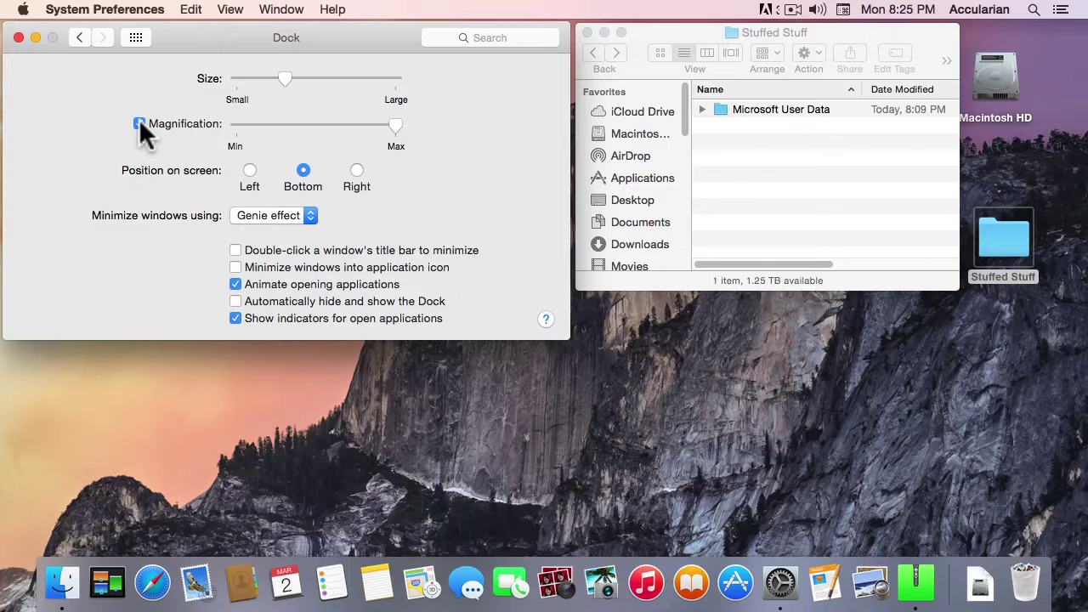
click(141, 124)
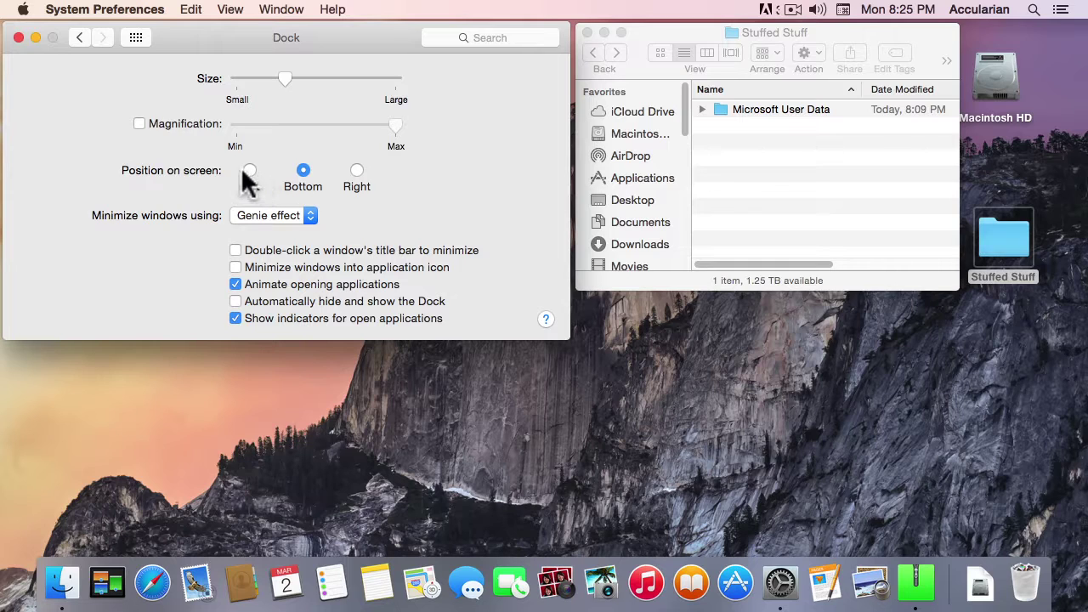
Try the Left and Right screen positions for the Dock and return it to Bottom.
click(250, 173)
click(304, 172)
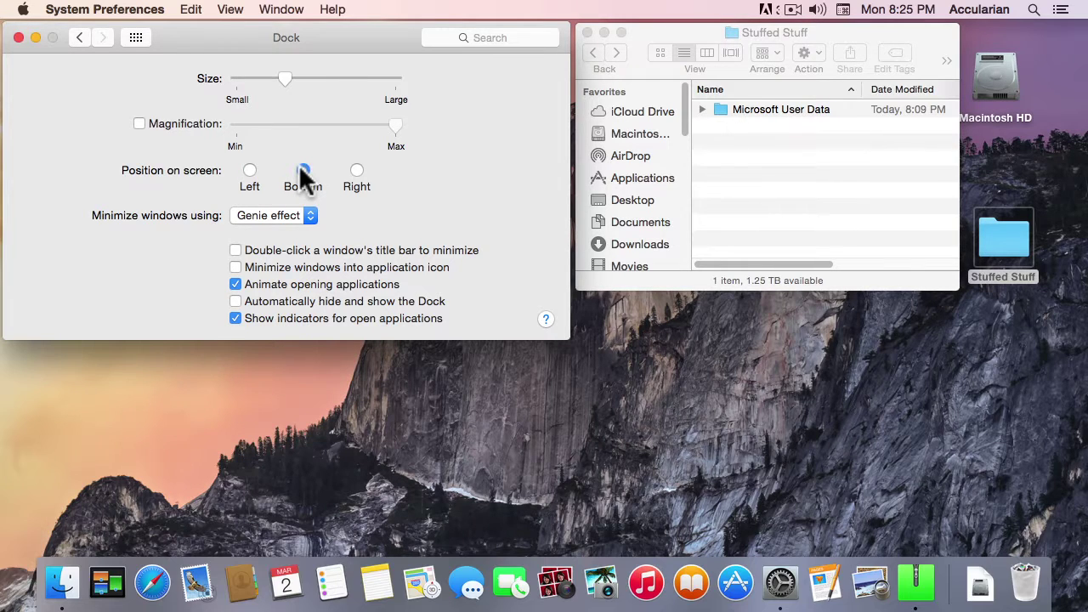
click(357, 171)
click(304, 172)
click(250, 171)
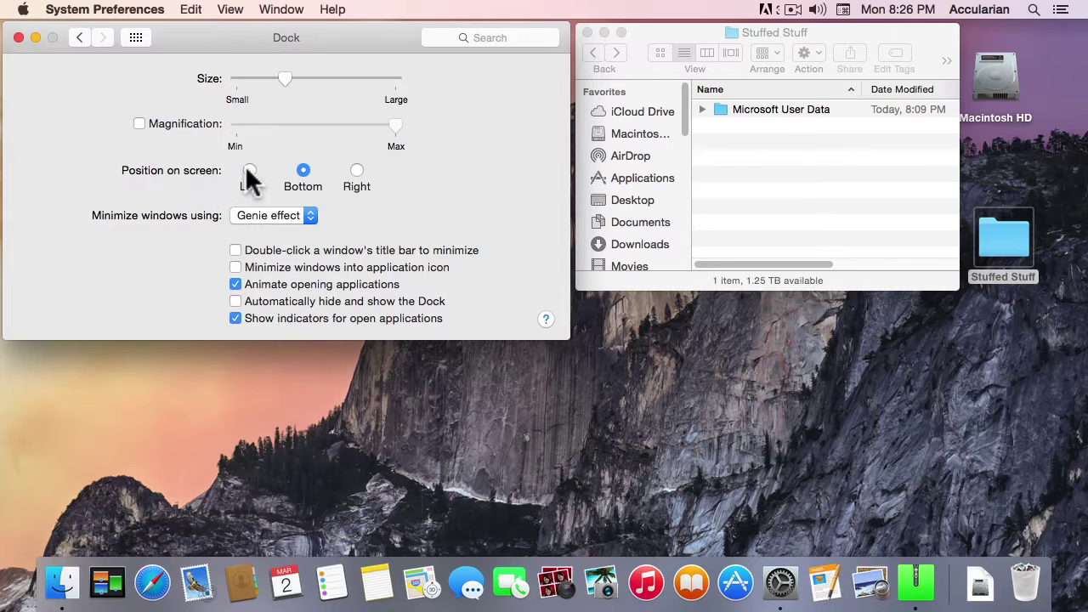
click(299, 170)
click(357, 171)
click(304, 170)
Examine the available effects for minimizing windows, leaving the Genie effect selected.
click(275, 211)
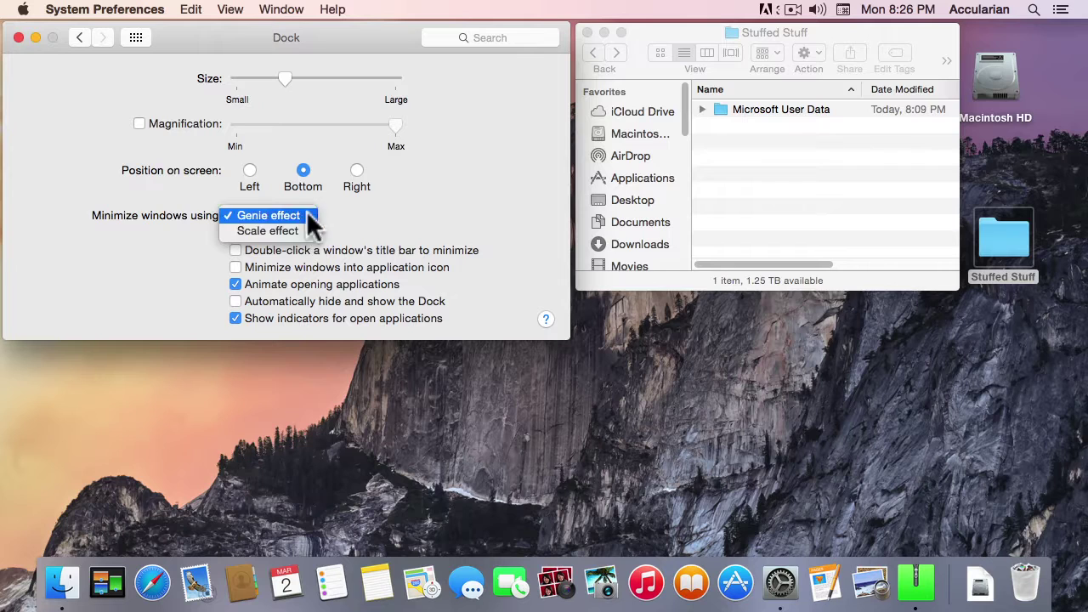
click(380, 198)
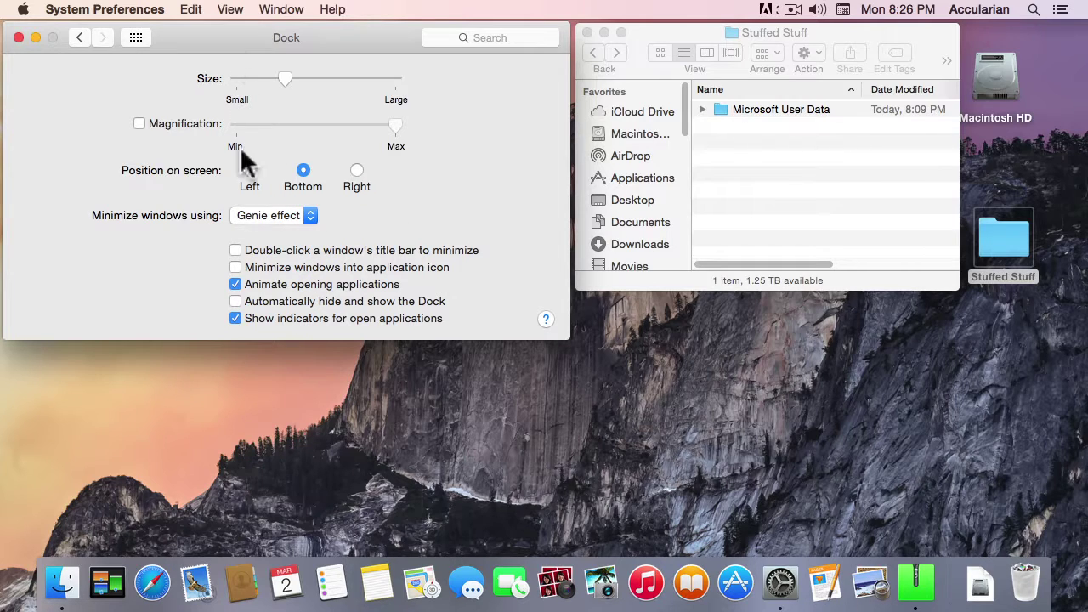
click(294, 211)
click(287, 183)
Bring the Stuffed Stuff Finder window to the front, move it slightly and try resizing its left and right sides.
click(637, 32)
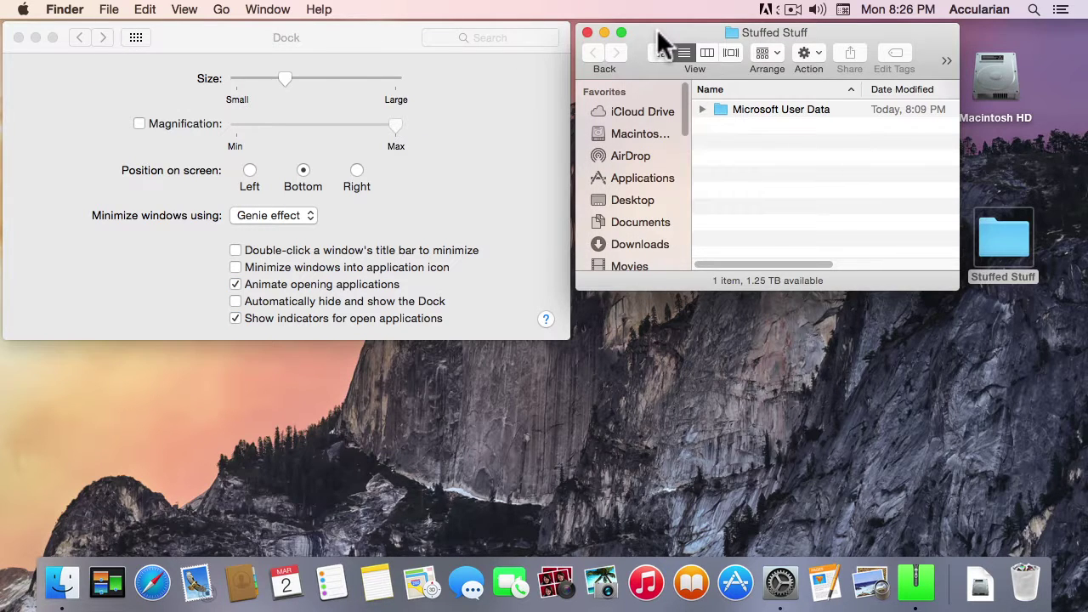
drag(662, 40, 661, 38)
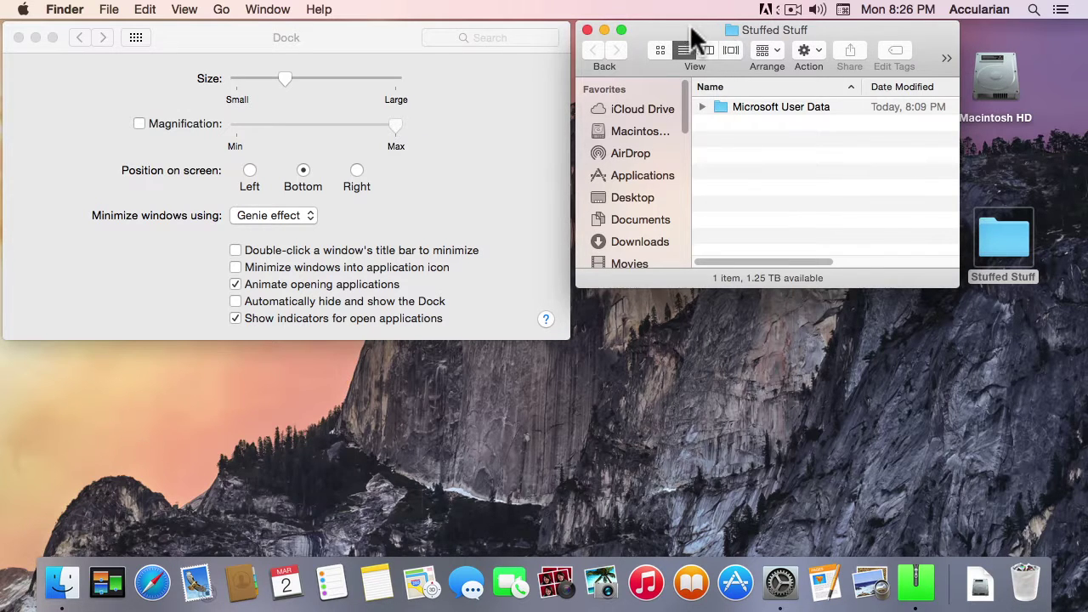
mouse_move(687, 31)
mouse_down()
mouse_move(697, 40)
mouse_move(687, 34)
mouse_up()
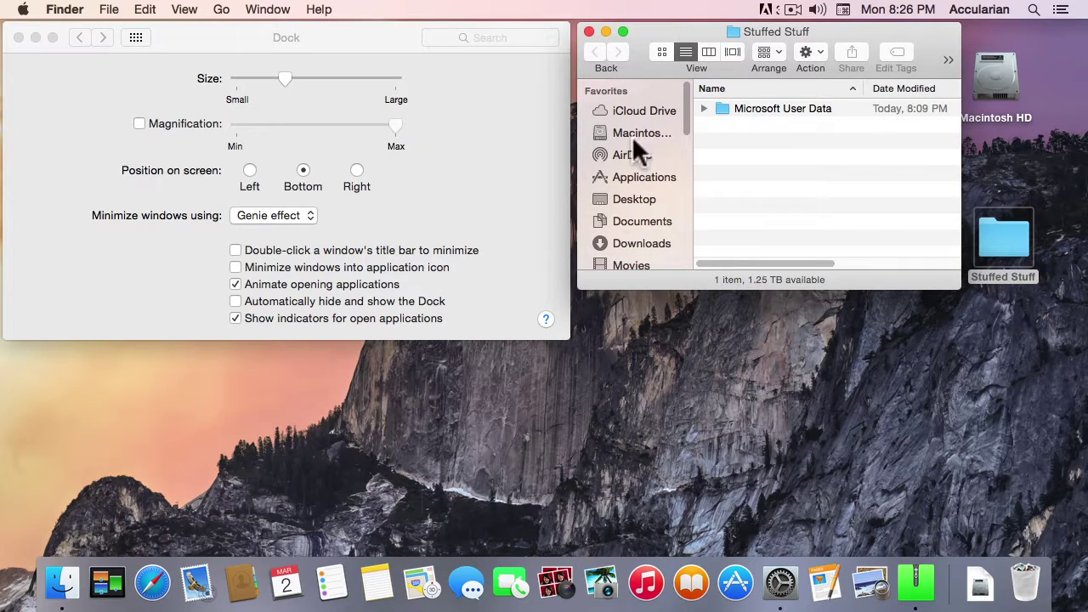
drag(614, 277, 620, 275)
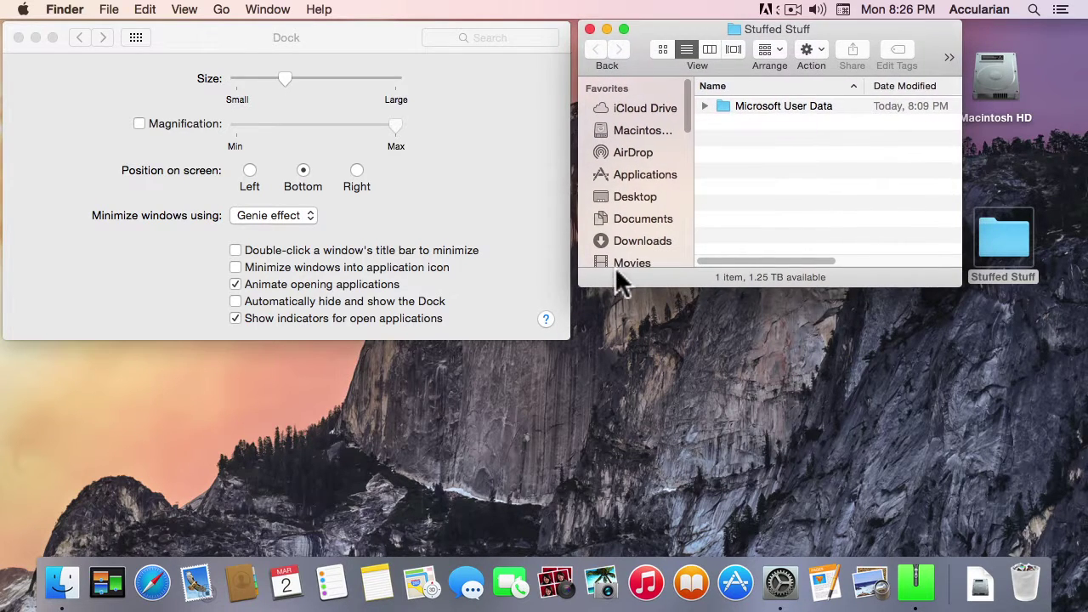
mouse_move(577, 183)
mouse_down()
mouse_move(573, 176)
mouse_move(595, 176)
mouse_move(539, 178)
mouse_move(594, 184)
mouse_up()
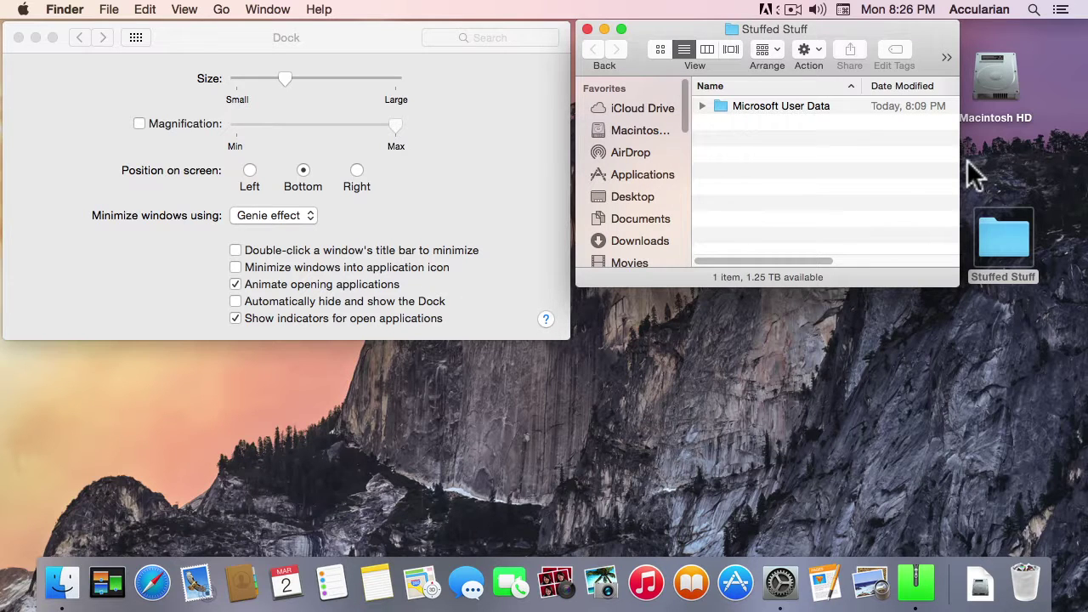
mouse_move(959, 165)
mouse_down()
mouse_move(992, 165)
mouse_move(958, 168)
mouse_up()
Close and reopen the Stuffed Stuff folder window, and minimize it to the Dock and restore it.
click(586, 30)
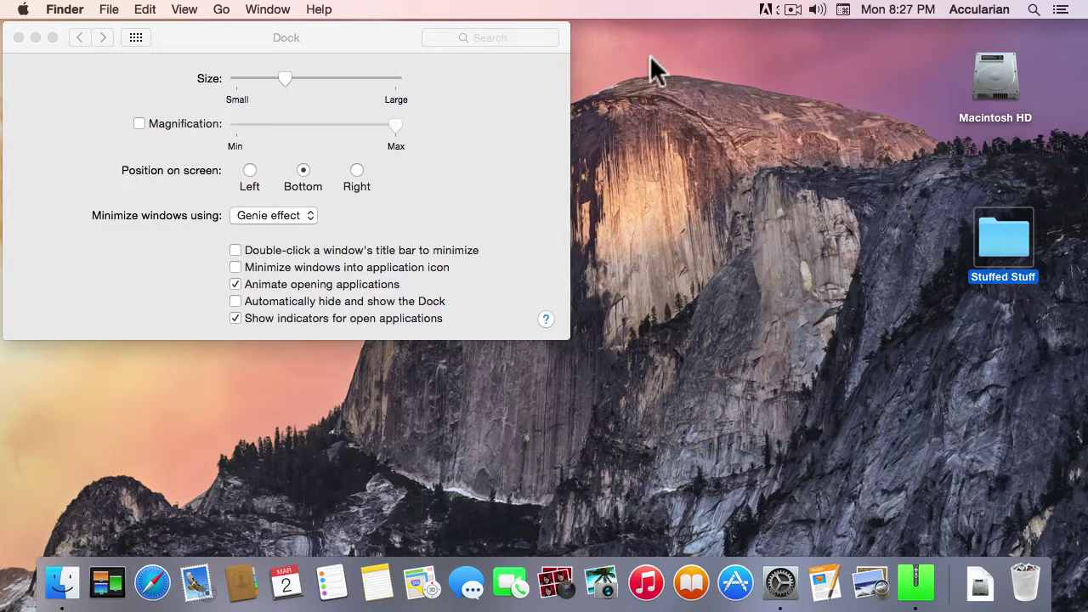
double_click(996, 243)
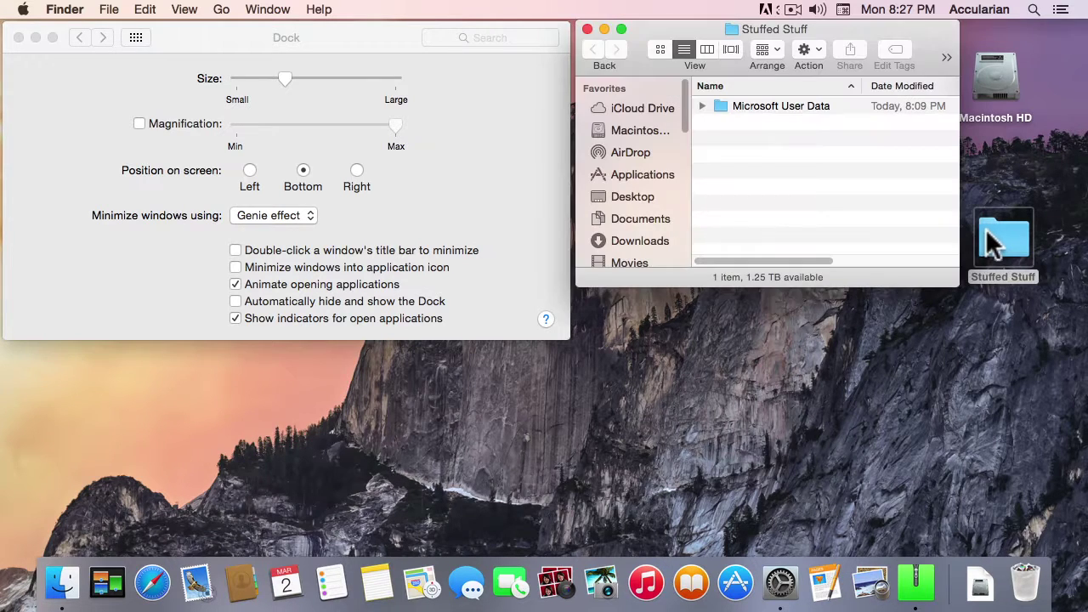
click(603, 29)
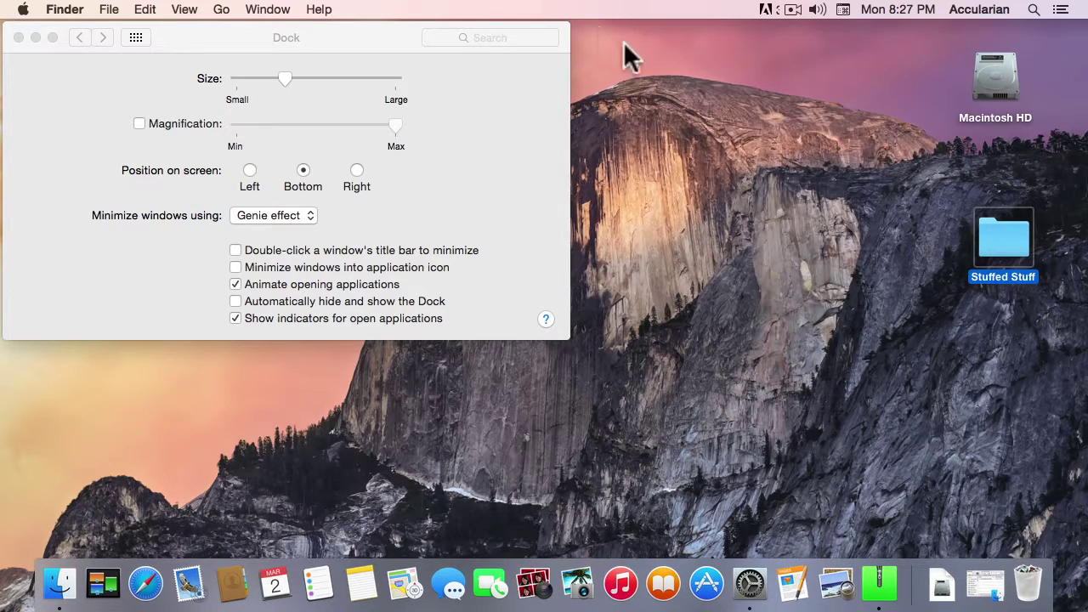
click(978, 583)
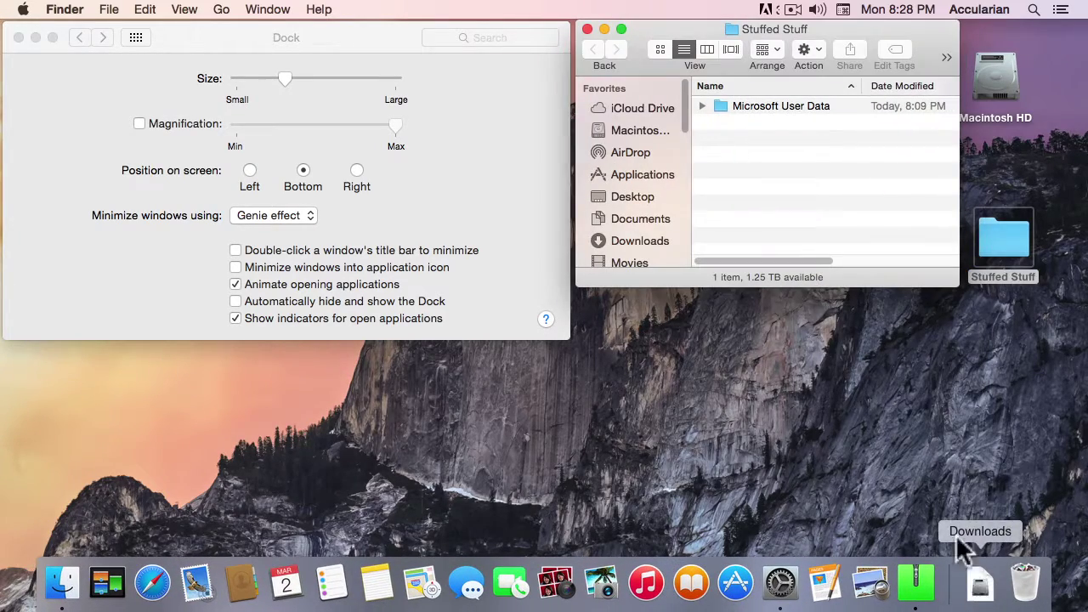
Minimize the Stuffed Stuff window to the Dock in slow motion and restore it in slow motion.
key(shift)
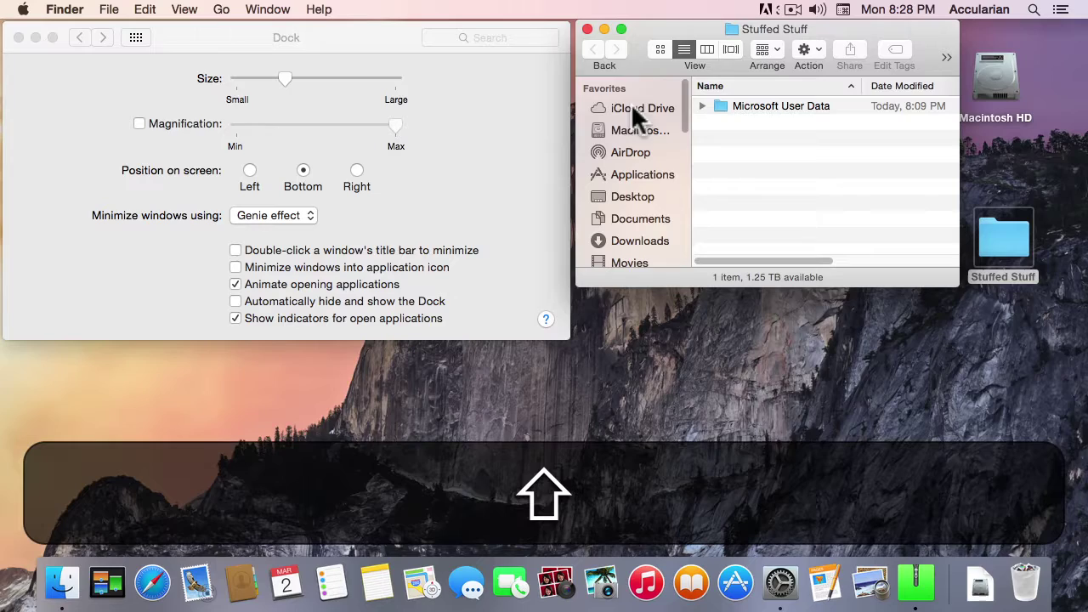
shift+click(605, 29)
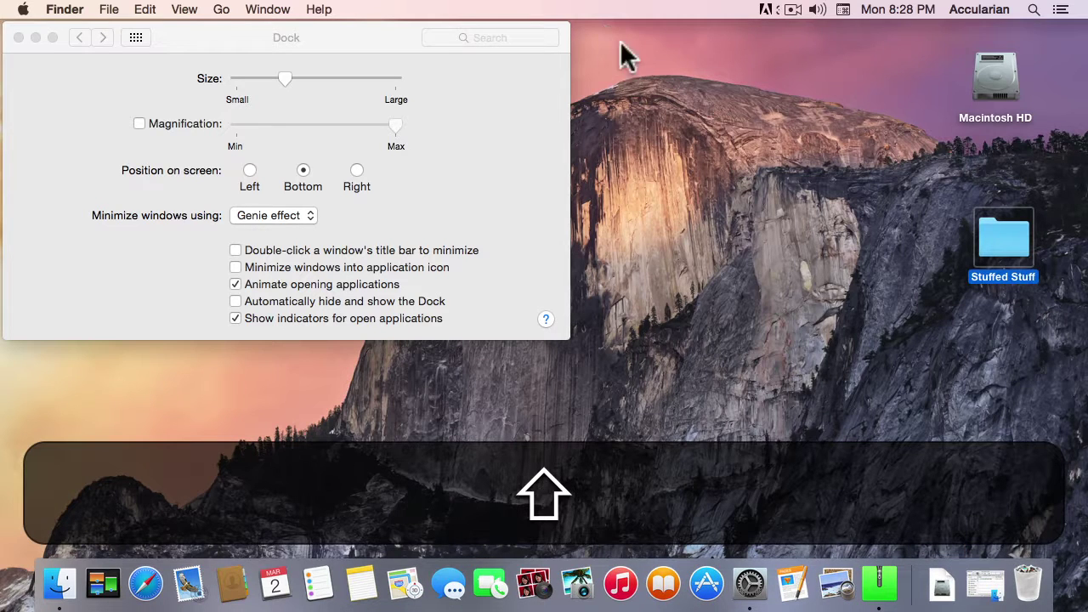
shift+click(990, 595)
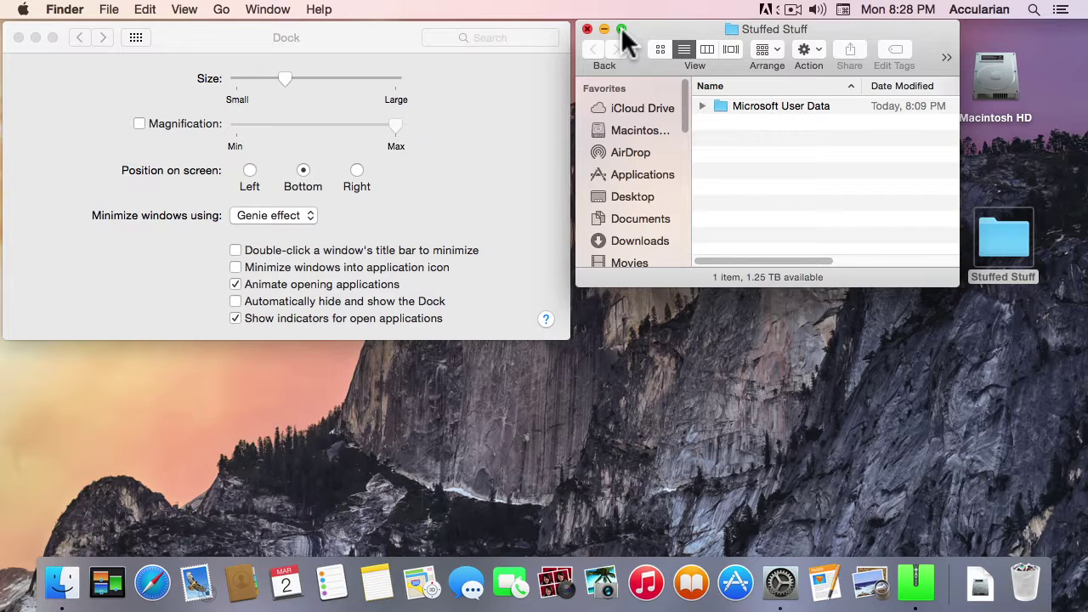
Expand the Stuffed Stuff window to full screen and exit full-screen mode.
click(621, 29)
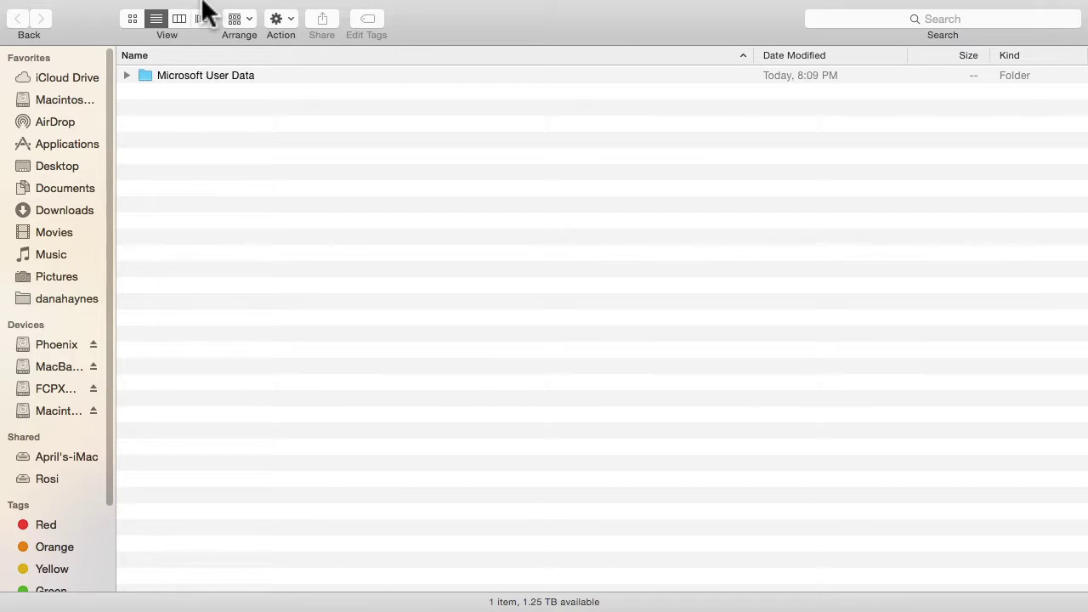
mouse_move(202, 4)
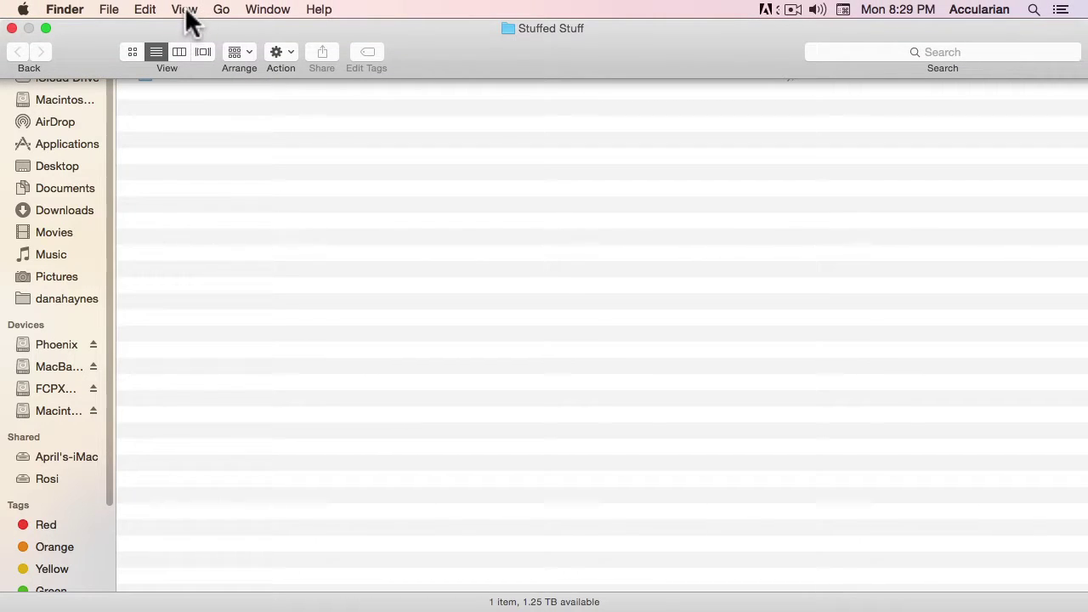
click(186, 13)
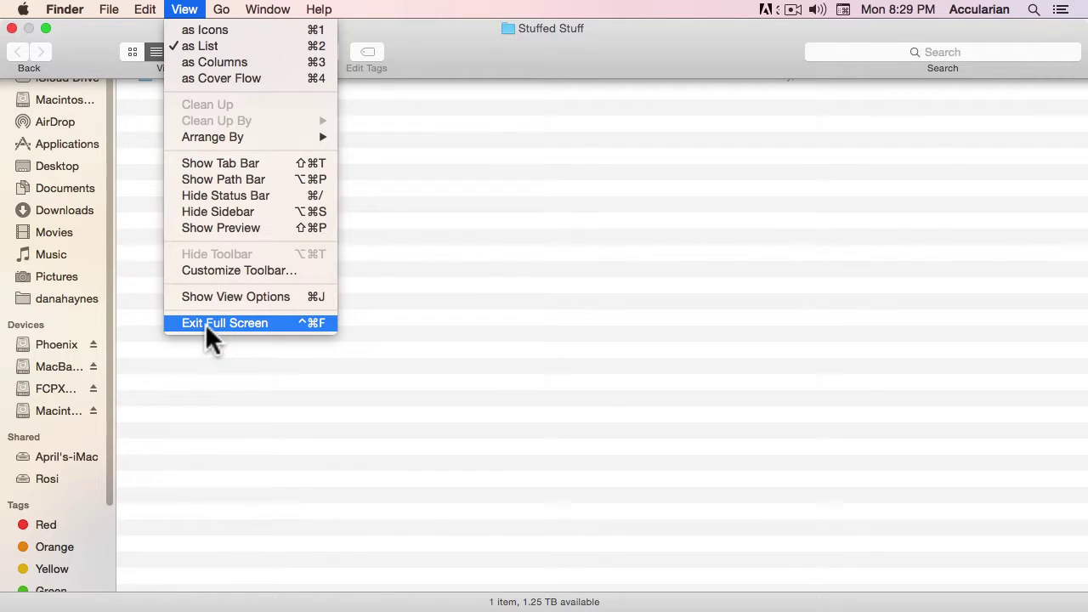
click(320, 327)
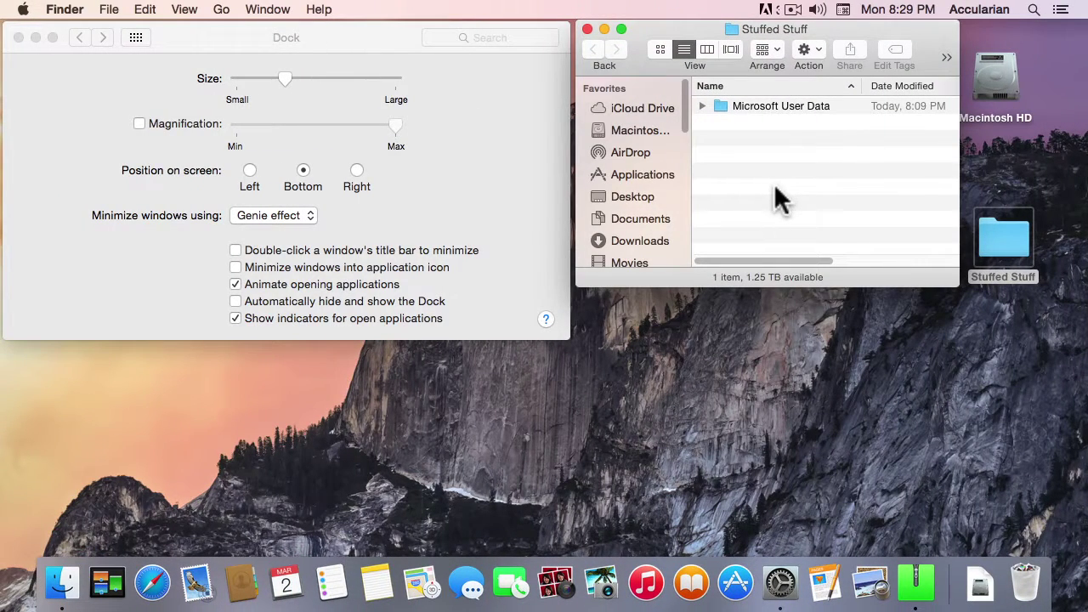
Toggle full screen on and back off for the Stuffed Stuff window.
key(ctrl)
key(super)
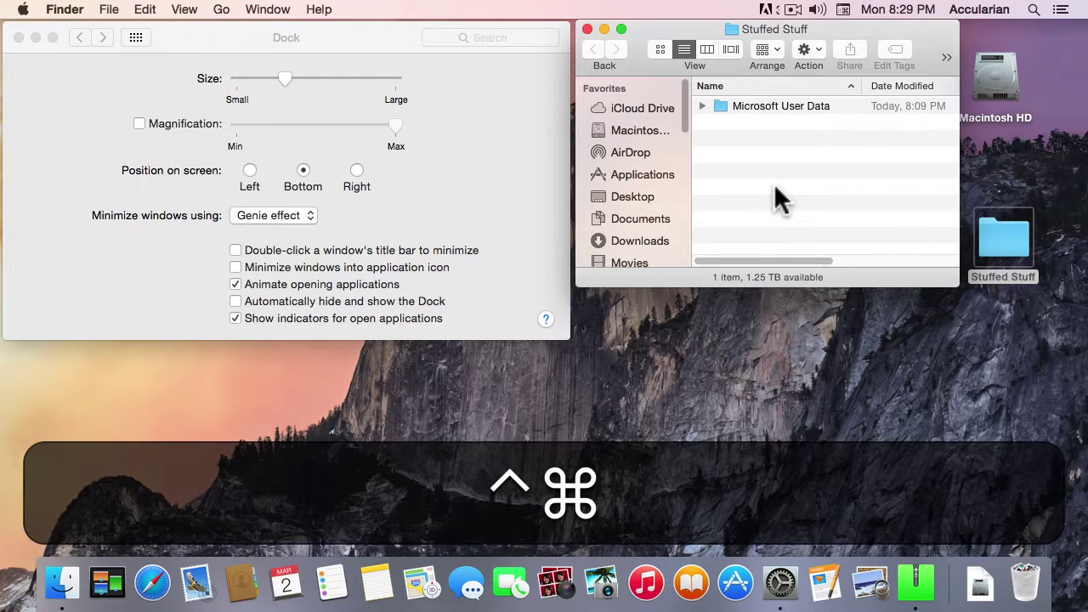
key(ctrl+super+f)
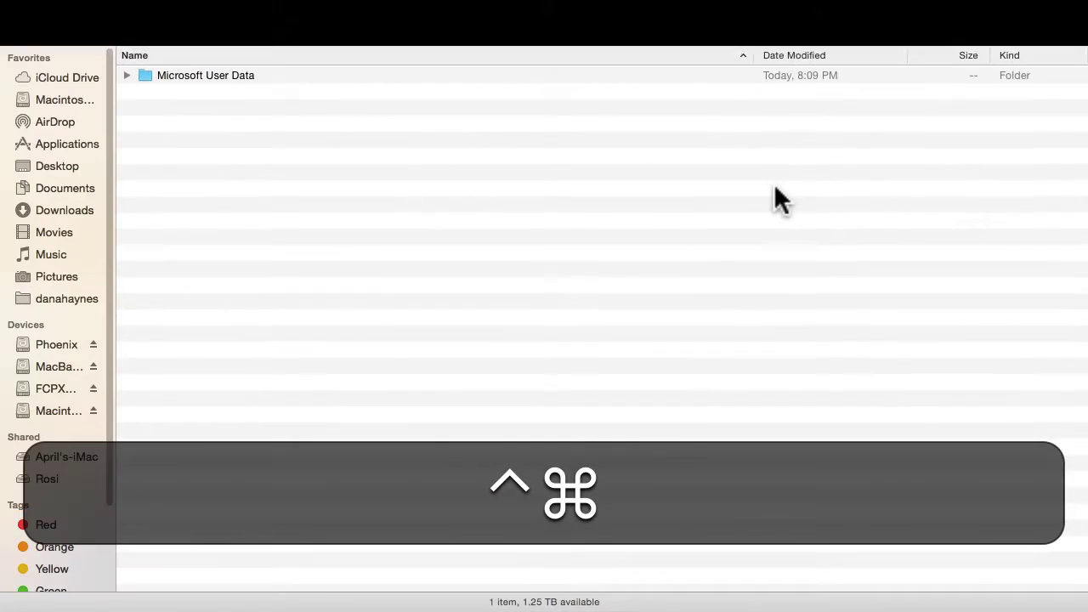
key(ctrl+super)
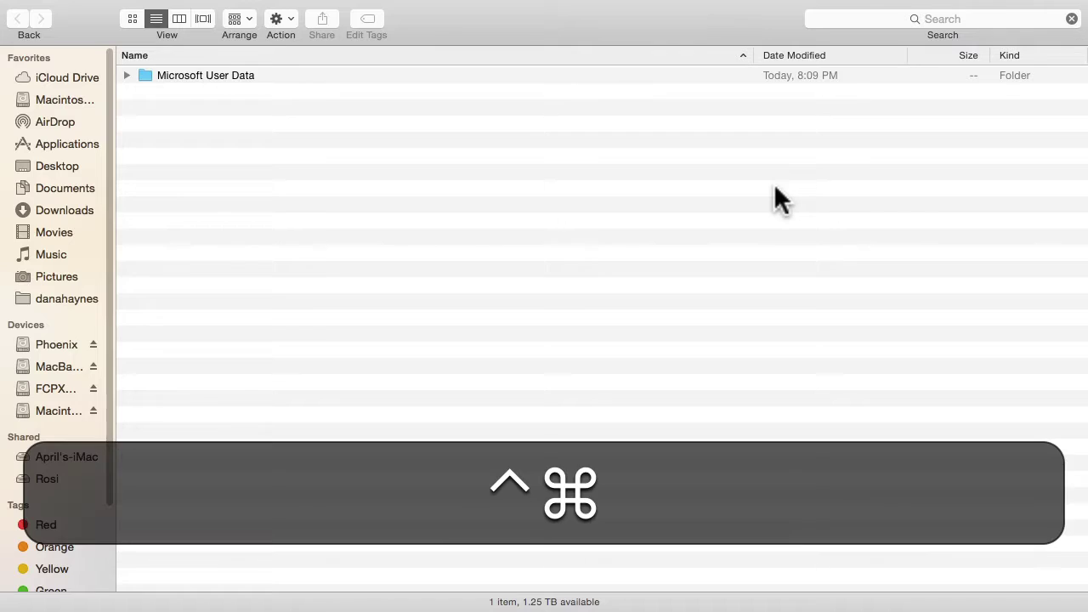
key(ctrl+super+f)
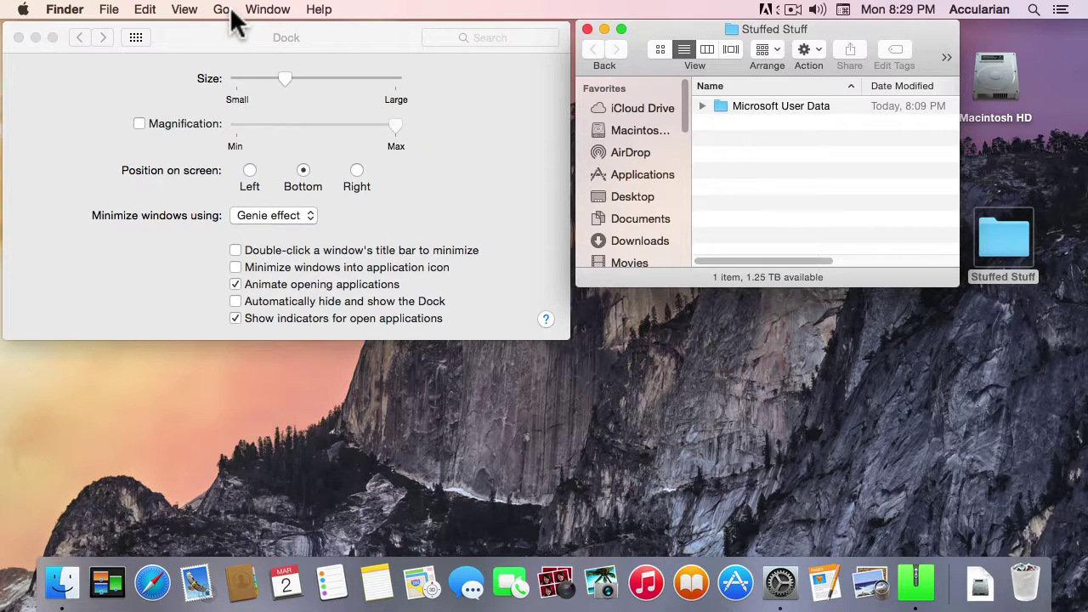
Put the Stuffed Stuff window in full screen once more and return it to its normal size on the desktop.
key(ctrl+super+f)
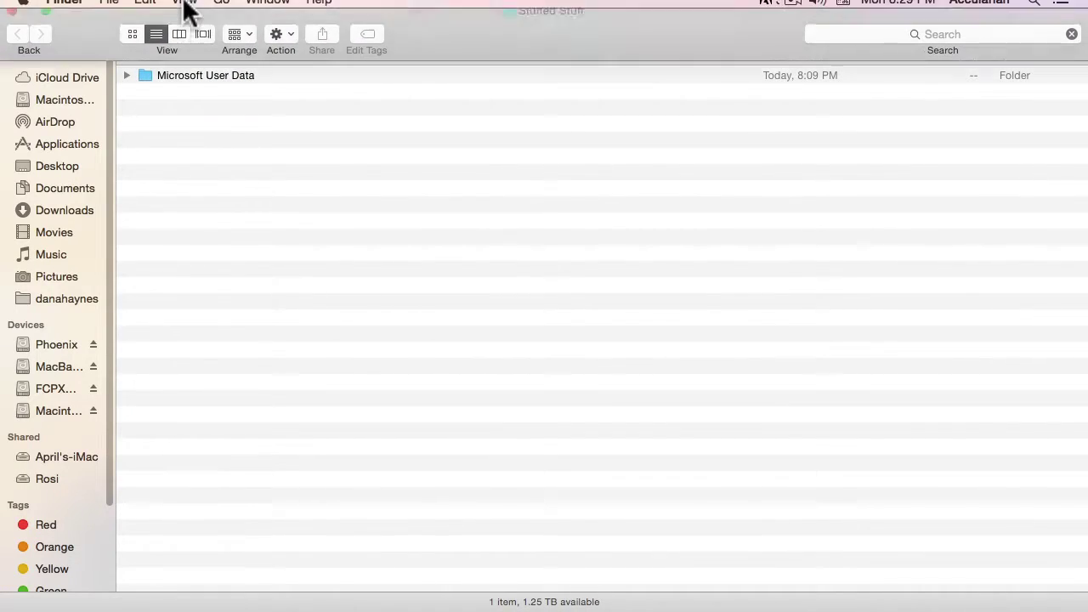
click(185, 9)
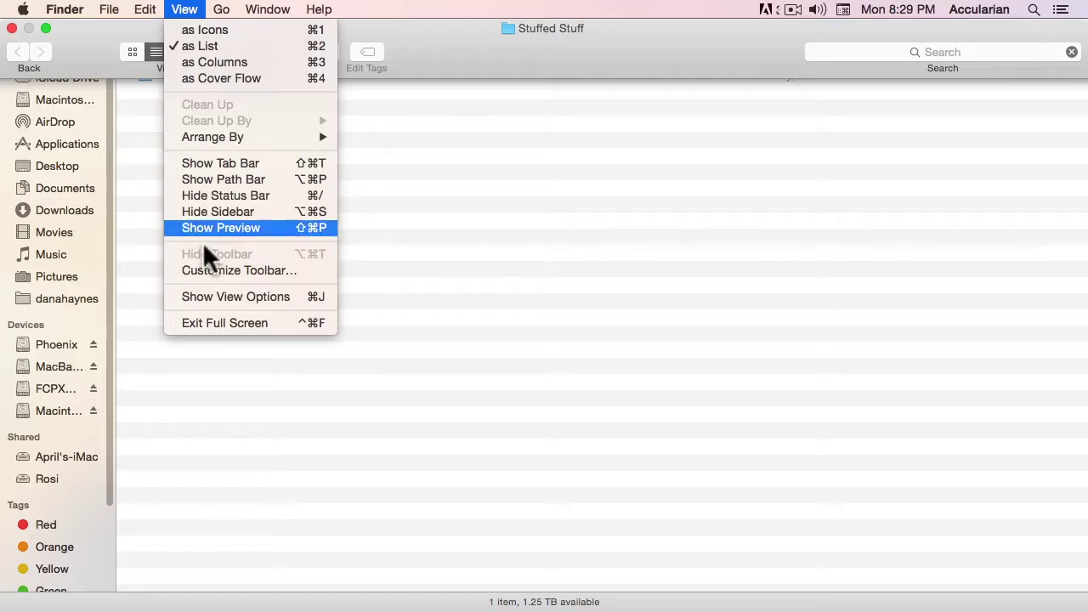
click(201, 323)
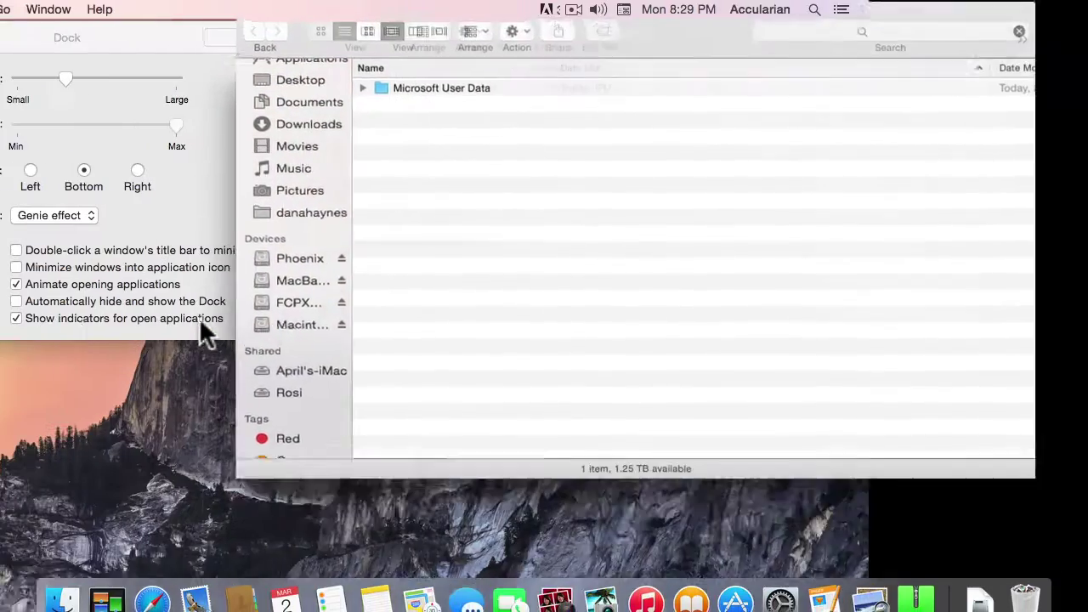